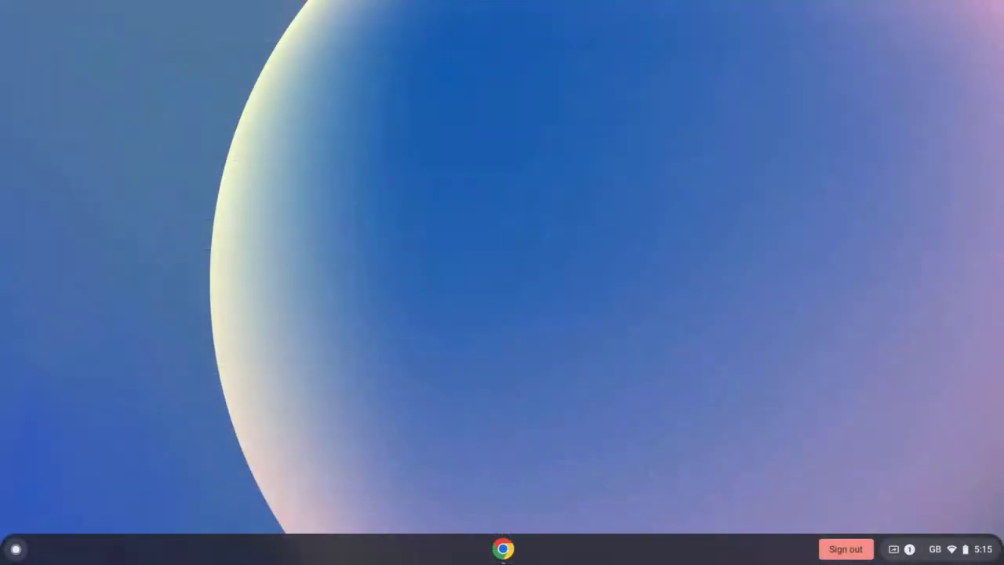
# Find and open the Screencast app by searching for "screen", and start a new screencast
pyautogui.press('super')
pyautogui.write('screen')
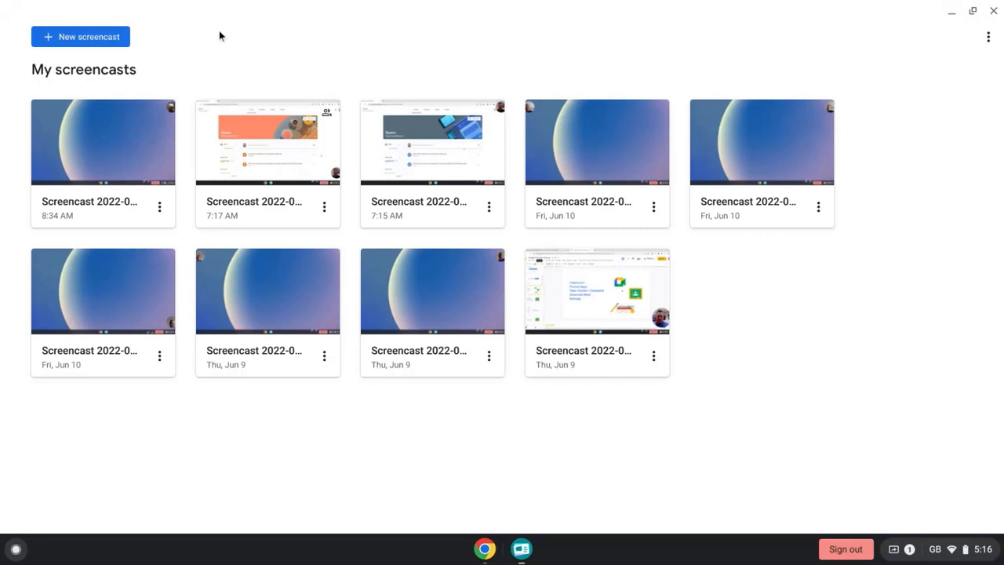
pyautogui.click(102, 36)
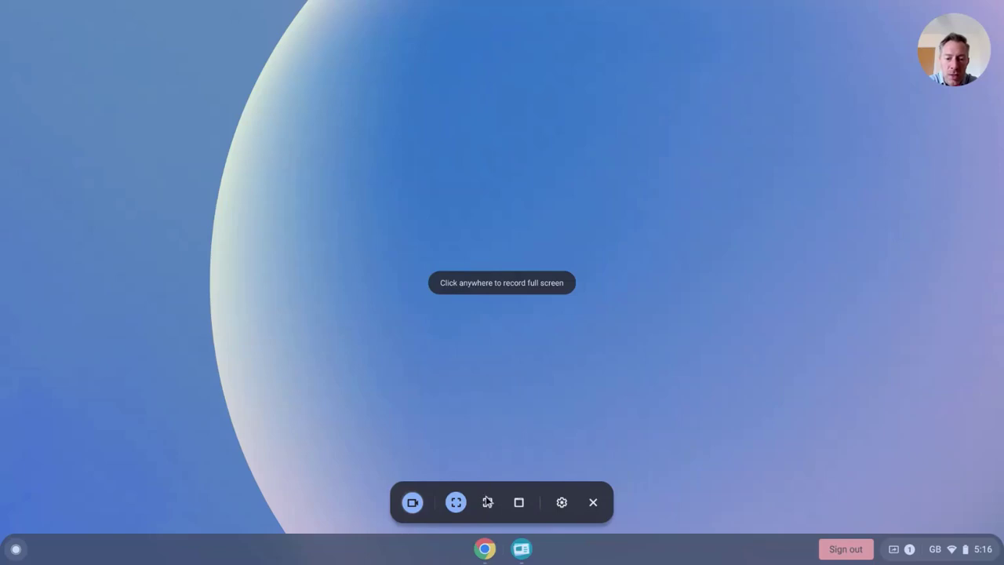
# Try the partial-area and window recording modes, and set the capture back to full screen
pyautogui.click(487, 502)
pyautogui.moveTo(358, 163); pyautogui.dragTo(693, 385)
pyautogui.click(518, 503)
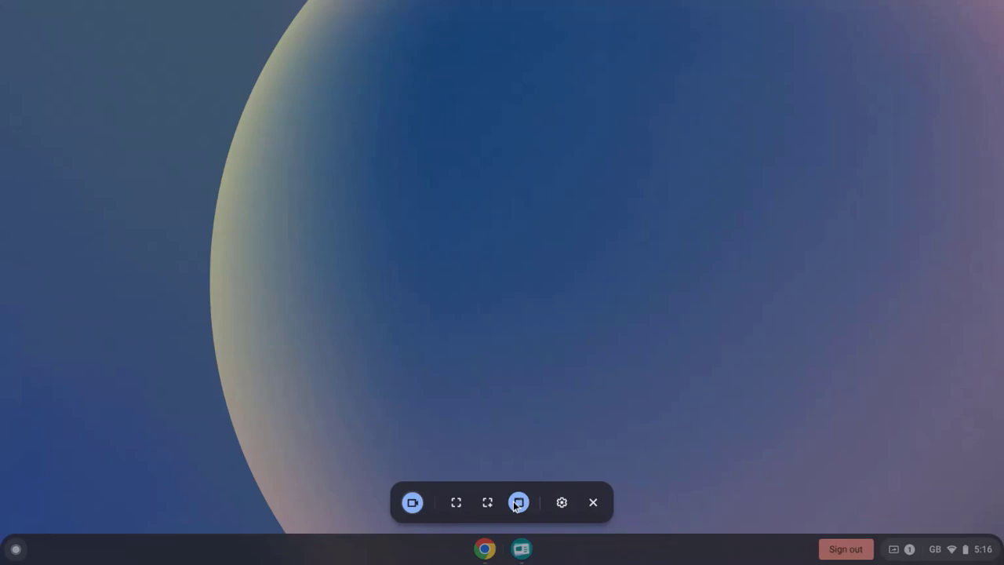
pyautogui.click(456, 504)
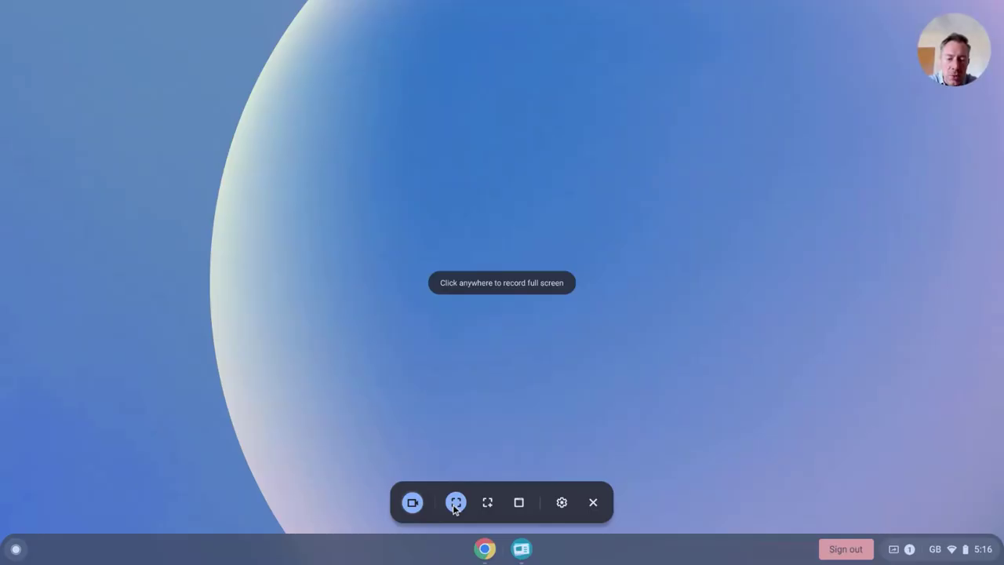
# In the recording settings, try switching the camera off and select Front Camera again
pyautogui.click(563, 505)
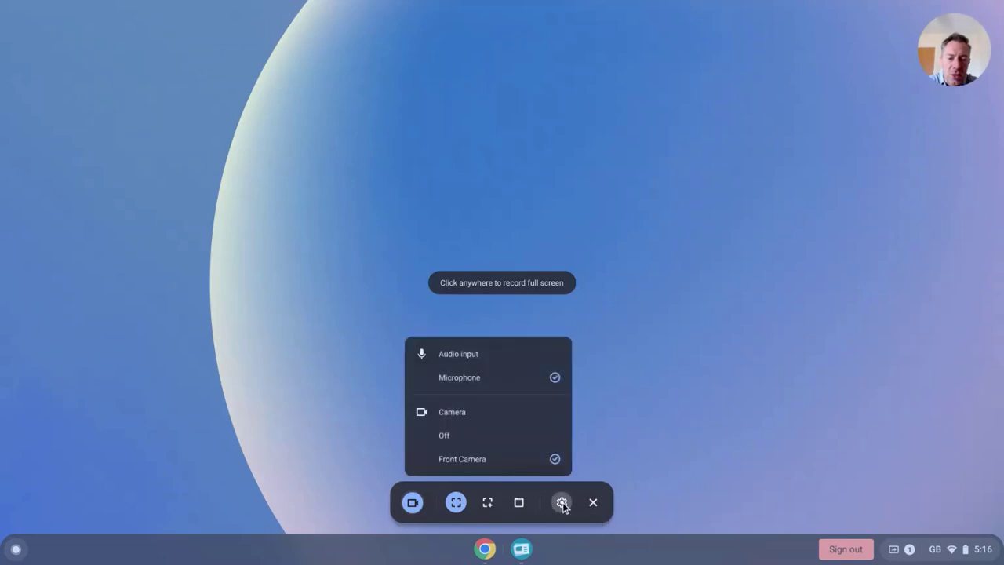
pyautogui.click(454, 437)
pyautogui.click(449, 461)
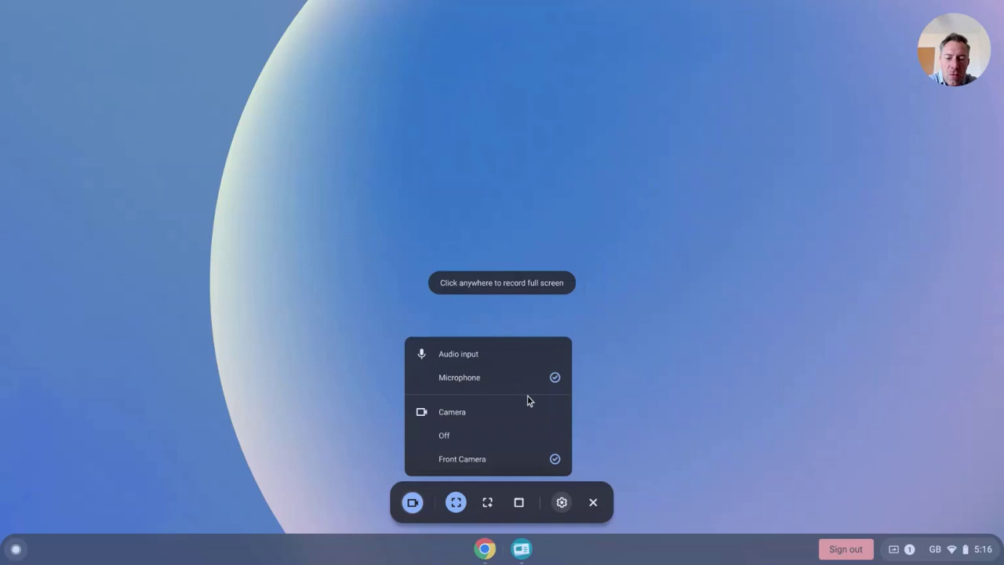
# Place the camera preview at its small size in the desktop's lower-right corner and start the full-screen recording
pyautogui.moveTo(956, 47)
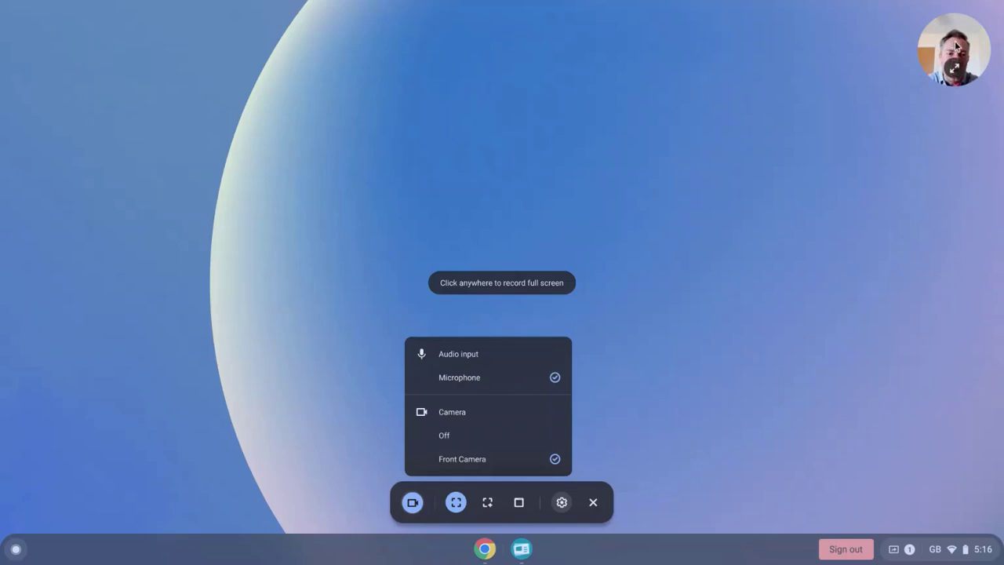
pyautogui.moveTo(956, 47); pyautogui.dragTo(933, 471)
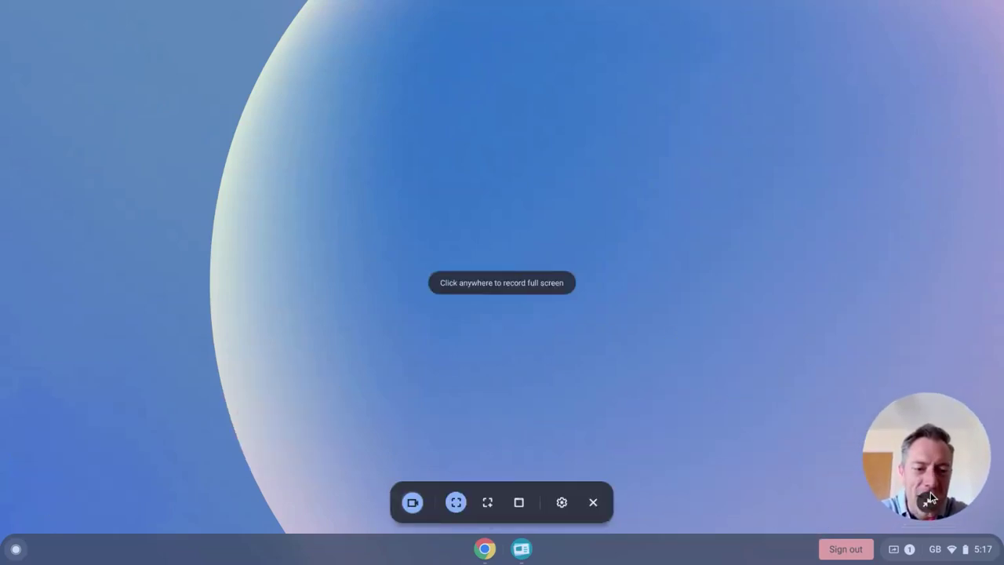
pyautogui.click(931, 500)
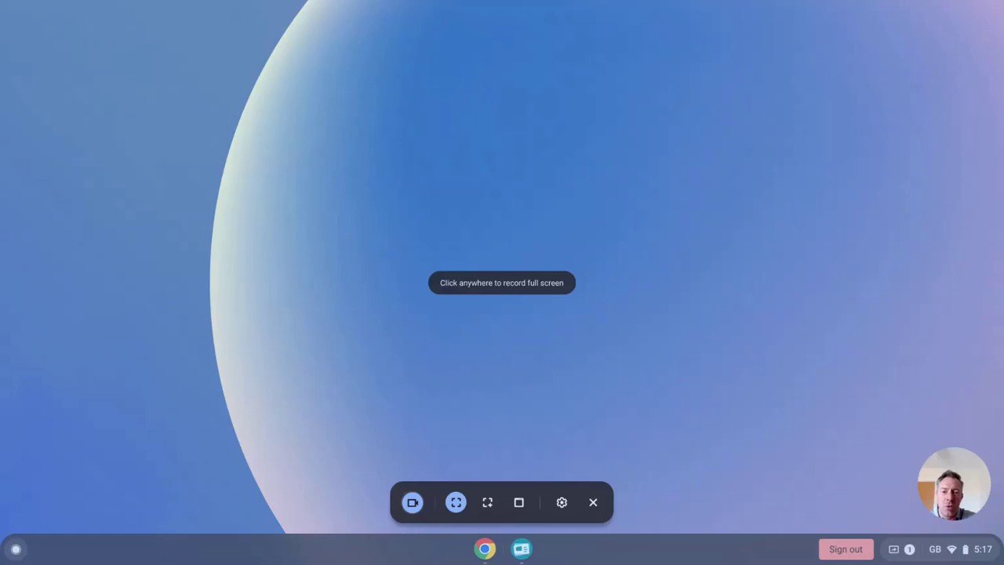
pyautogui.press('Return')
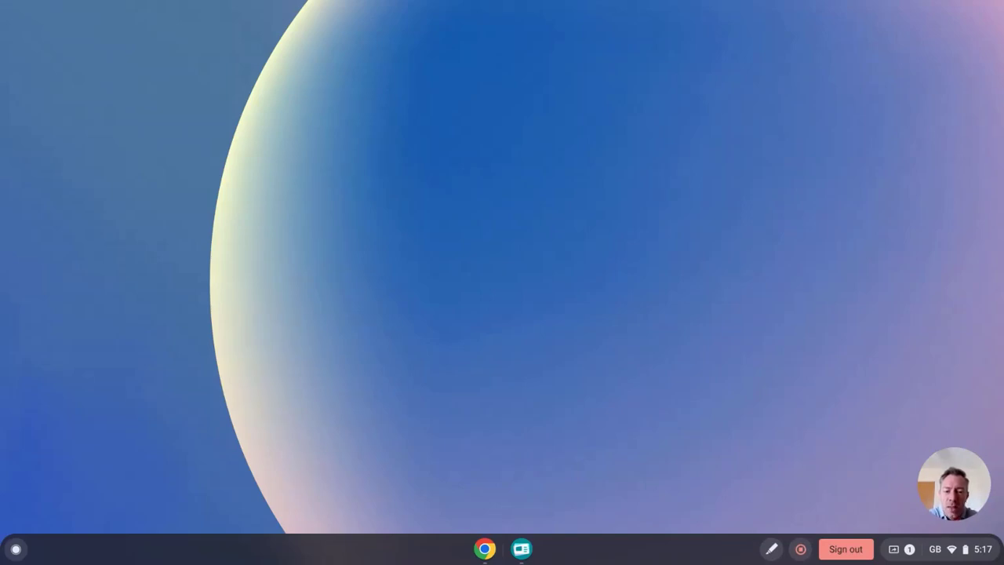
# Switch to the Google Classroom Training slides in Chrome, circle item 3 and draw an arrow towards item 1, and end the recording
pyautogui.click(482, 550)
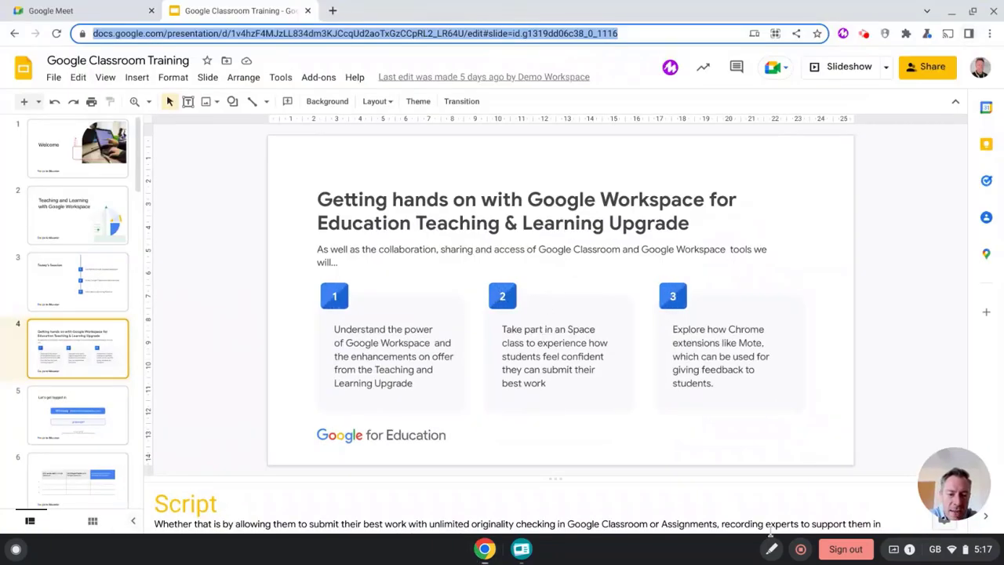
pyautogui.click(773, 554)
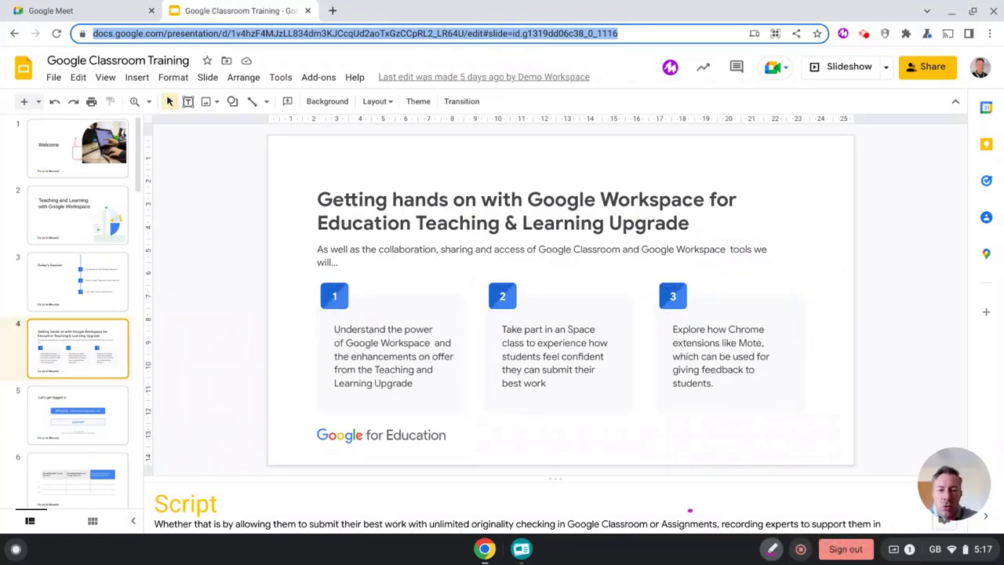
pyautogui.moveTo(752, 265)
pyautogui.mouseDown()
pyautogui.moveTo(690, 417)
pyautogui.moveTo(708, 284)
pyautogui.mouseUp()
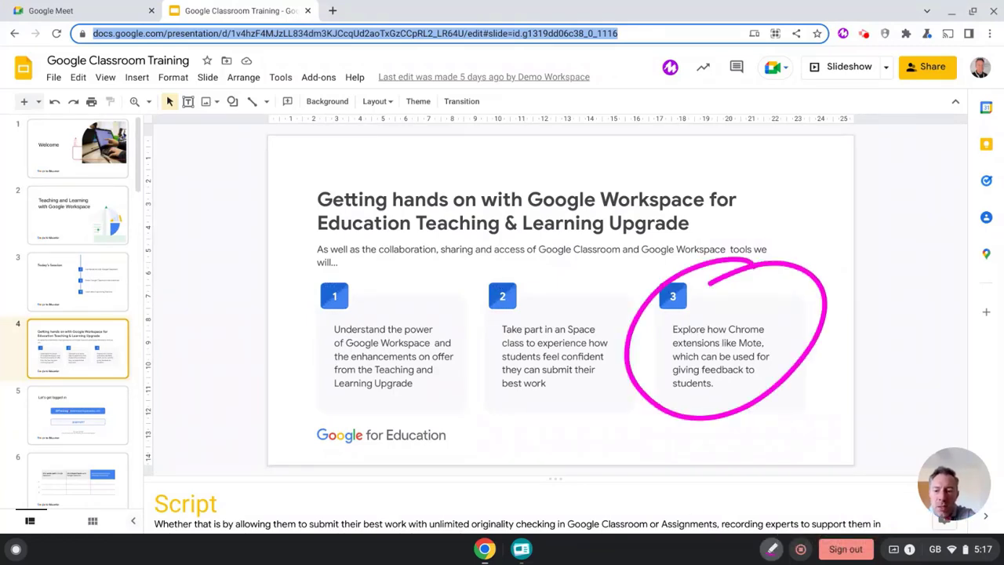
pyautogui.moveTo(186, 412)
pyautogui.mouseDown()
pyautogui.moveTo(235, 392)
pyautogui.moveTo(239, 342)
pyautogui.moveTo(302, 359)
pyautogui.mouseUp()
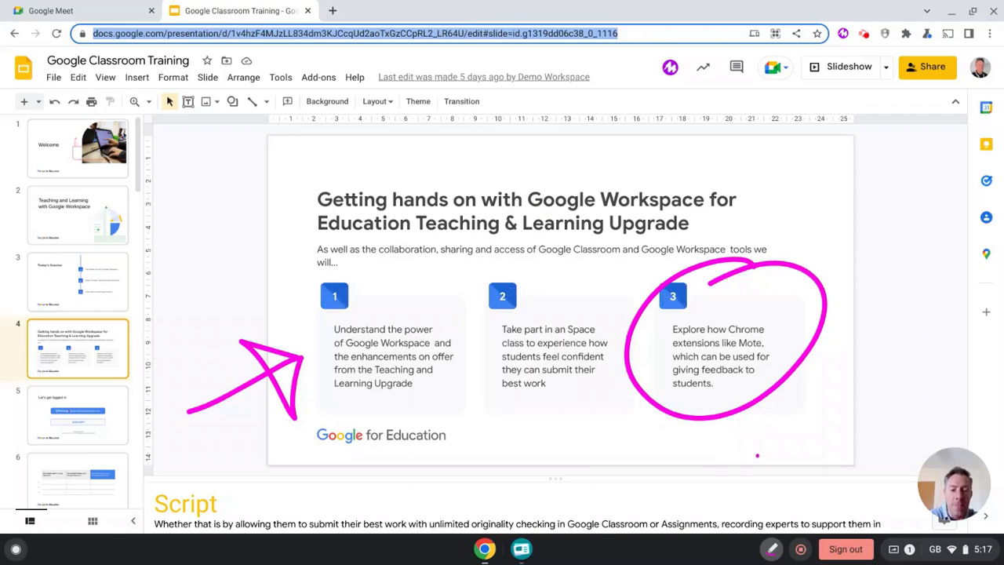
pyautogui.click(800, 549)
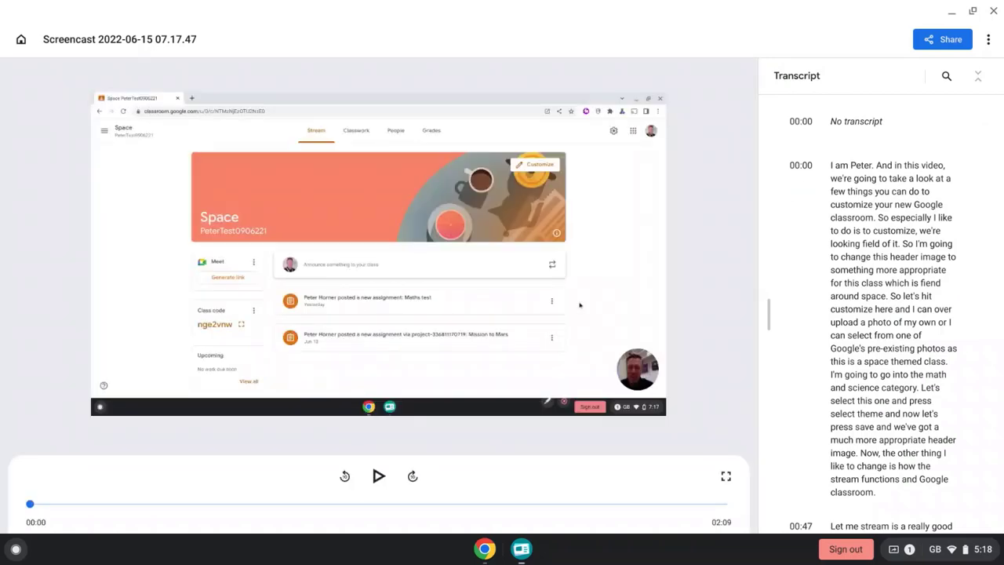
# Read through the transcript of Screencast 2022-06-15 07.17.47 and jump playback to the 00:47 section
pyautogui.scroll(-2, 876, 228)
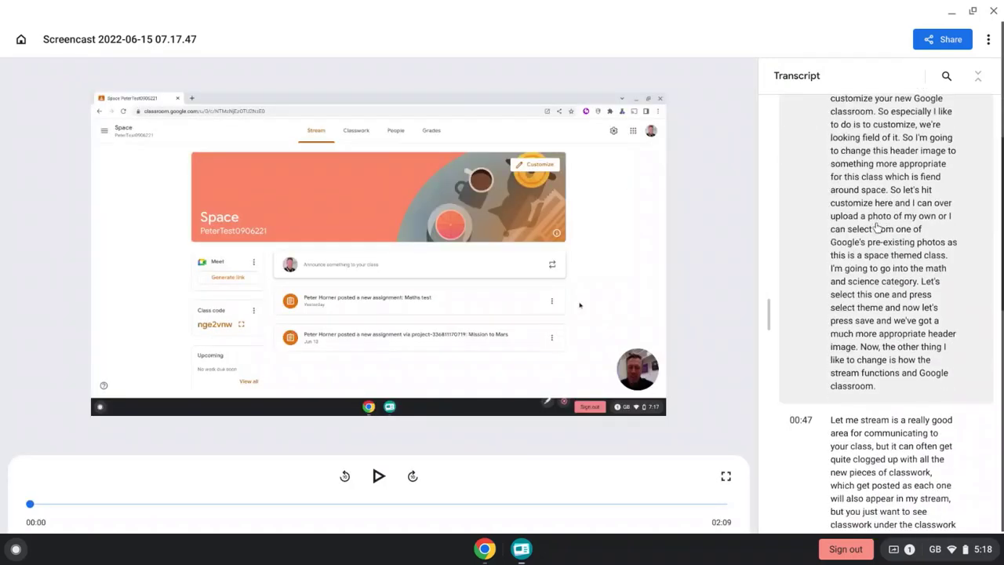
pyautogui.scroll(-3, 876, 227)
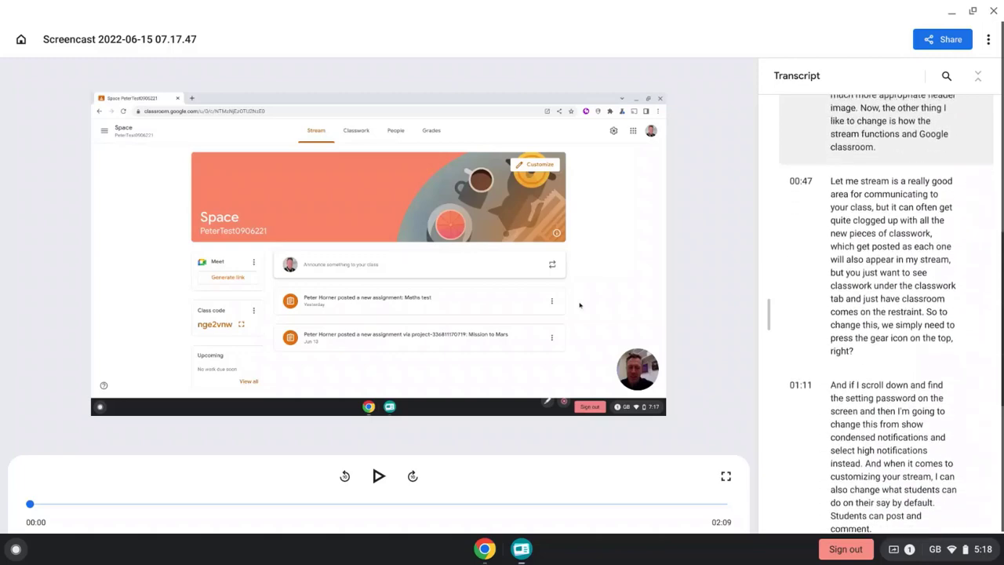
pyautogui.scroll(-8, 877, 228)
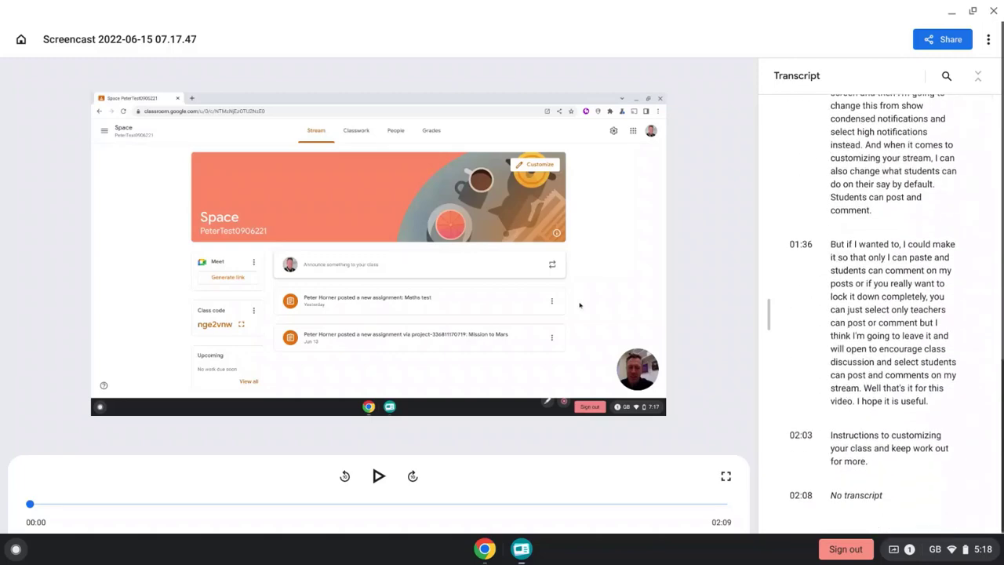
pyautogui.scroll(15, 877, 228)
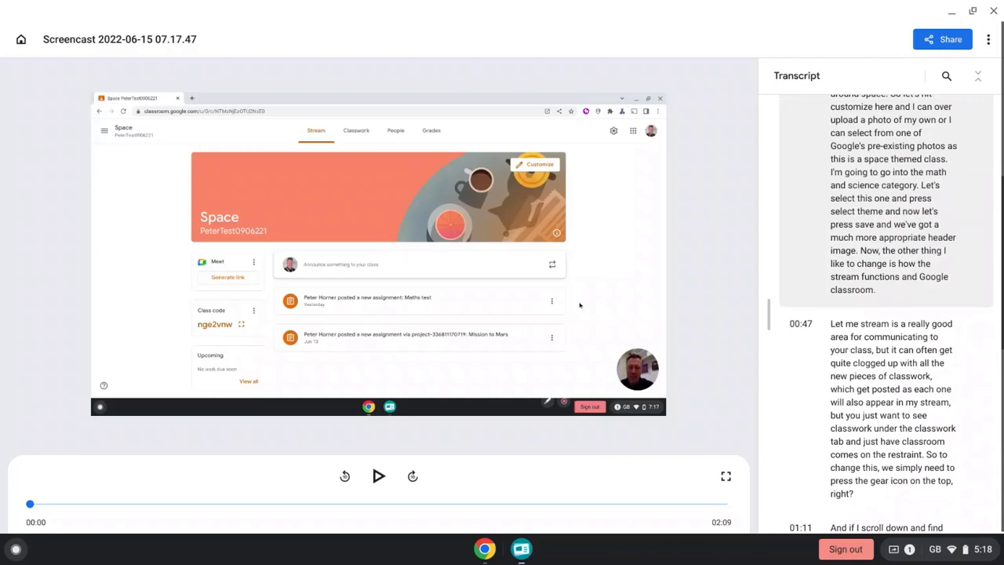
pyautogui.scroll(1, 876, 314)
pyautogui.scroll(-6, 876, 313)
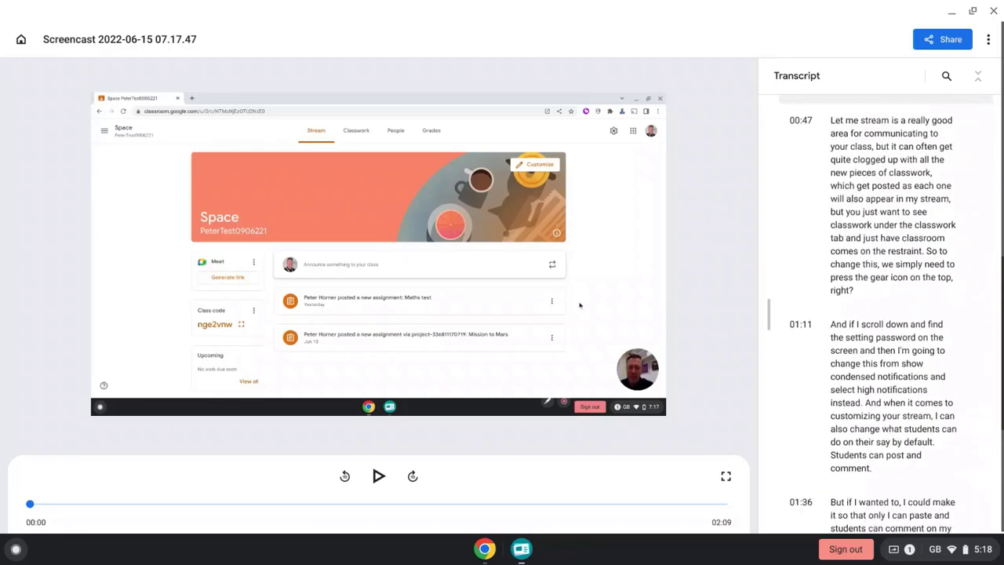
pyautogui.click(894, 218)
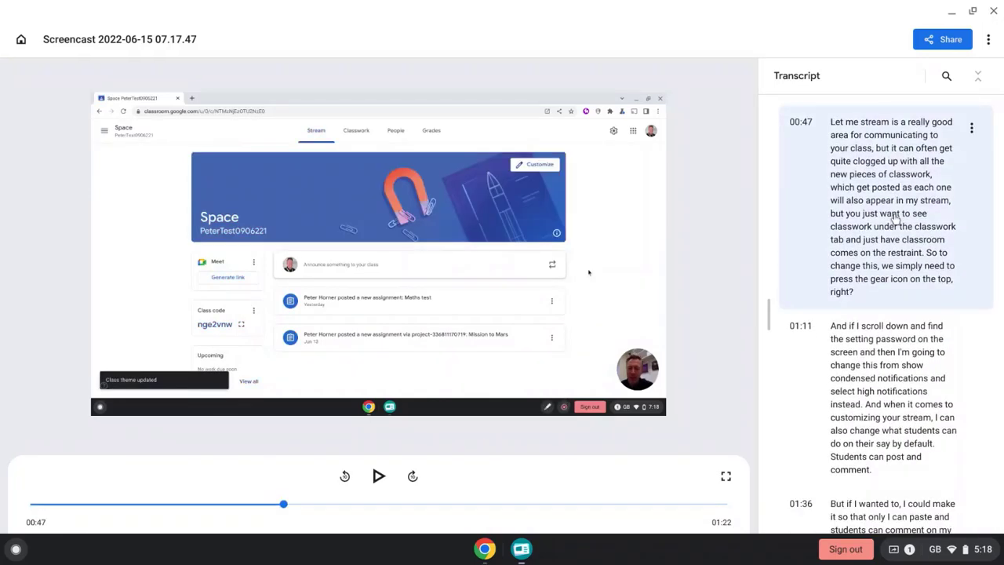
# Jump playback to the 01:11 transcript section, open its text for editing and cancel the edit
pyautogui.scroll(-2, 893, 251)
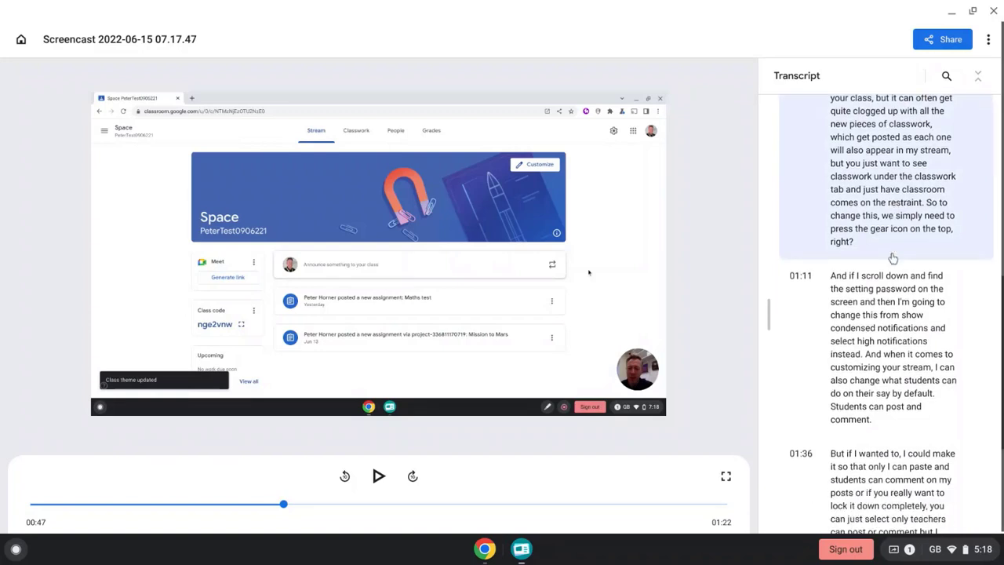
pyautogui.click(863, 290)
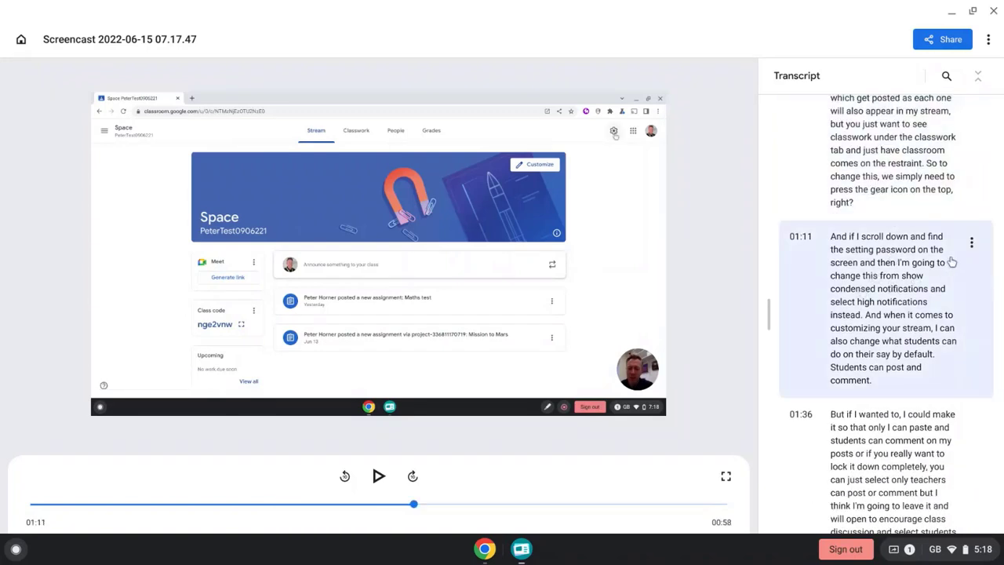
pyautogui.click(972, 244)
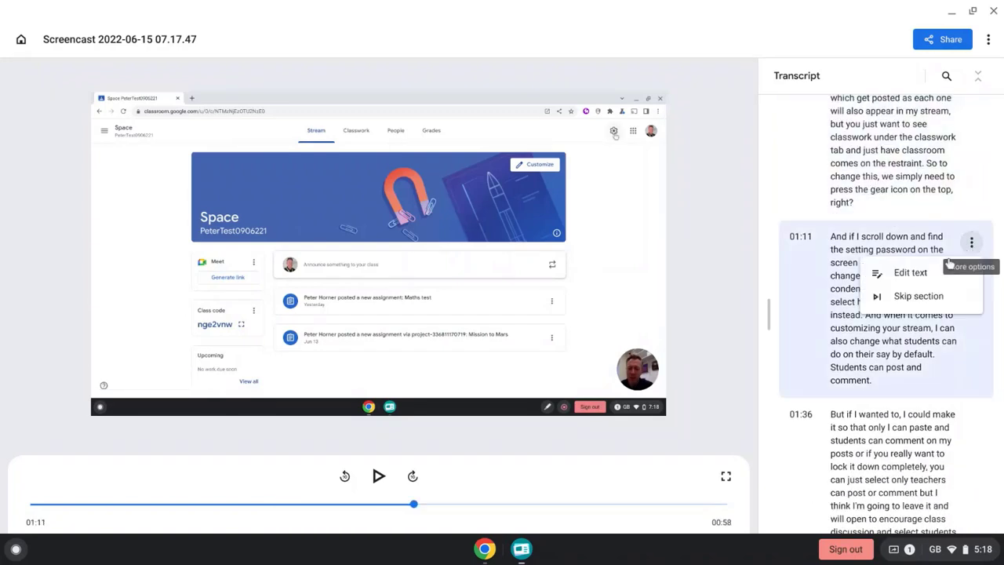
pyautogui.click(909, 273)
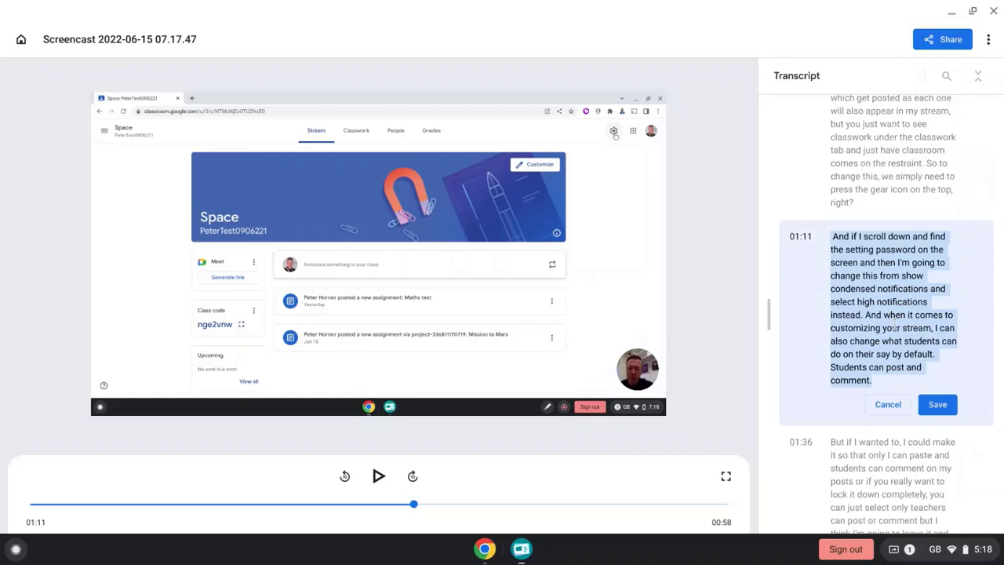
pyautogui.click(887, 403)
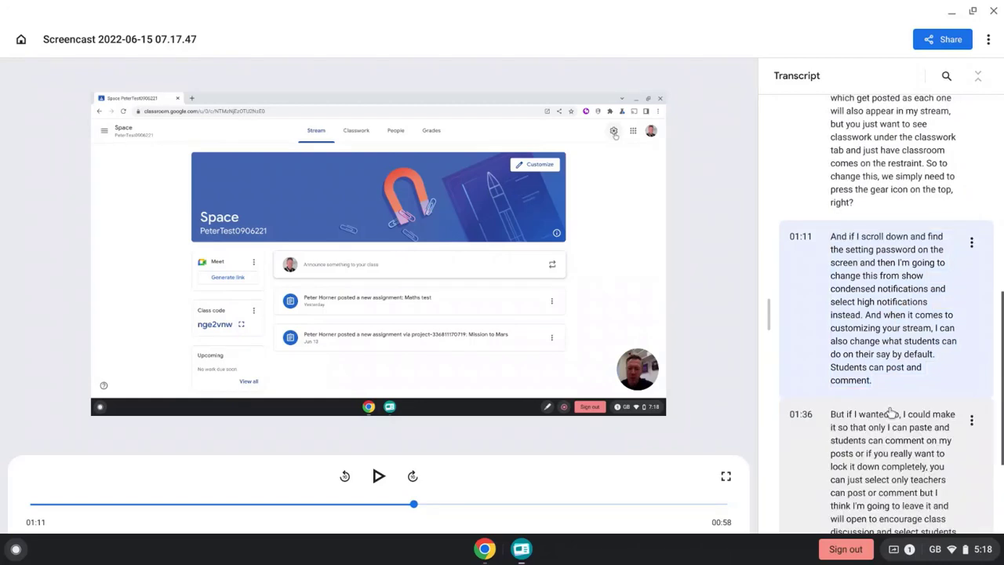
# Set the 01:36 transcript section as skipped in the screencast
pyautogui.scroll(-3, 949, 268)
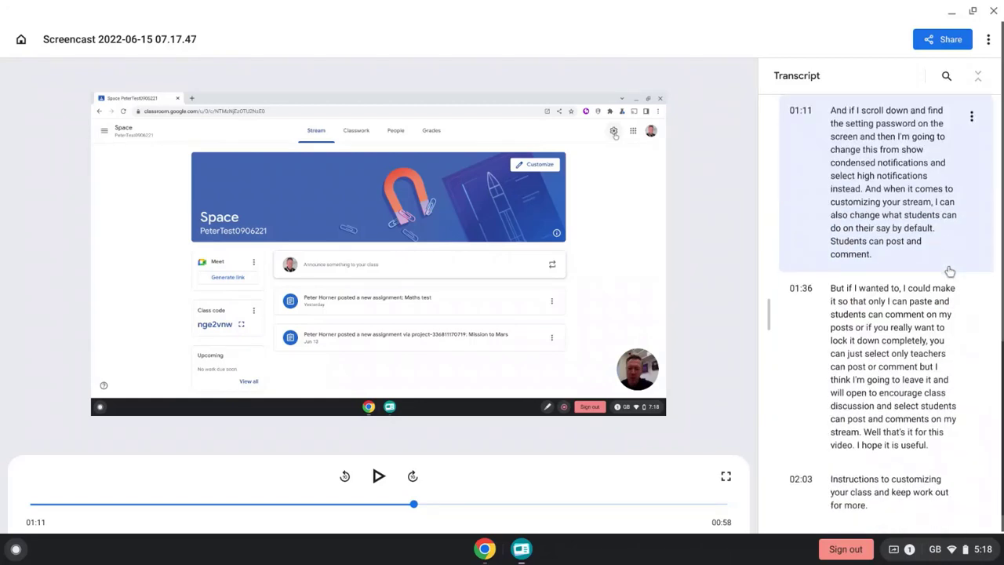
pyautogui.click(970, 295)
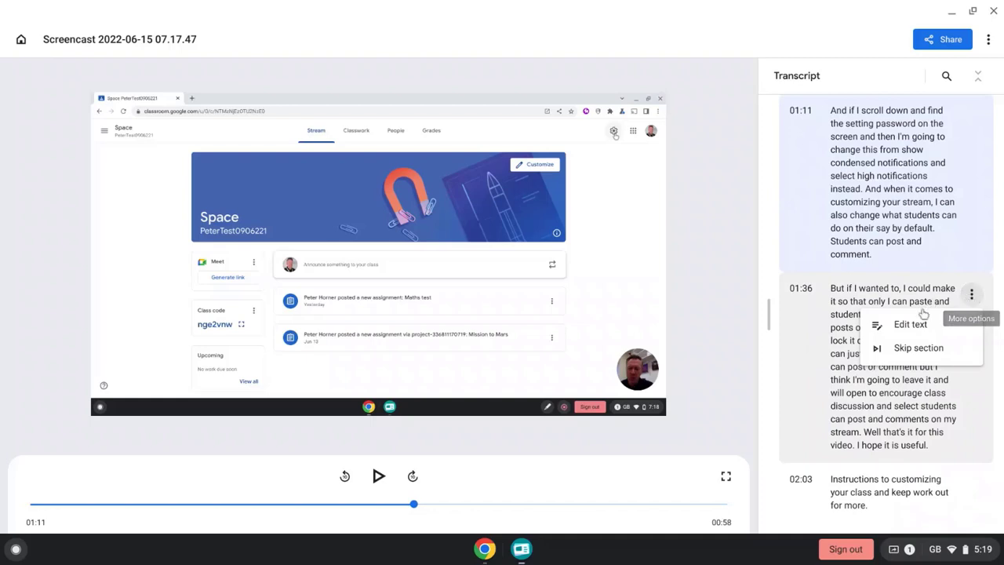
pyautogui.click(899, 348)
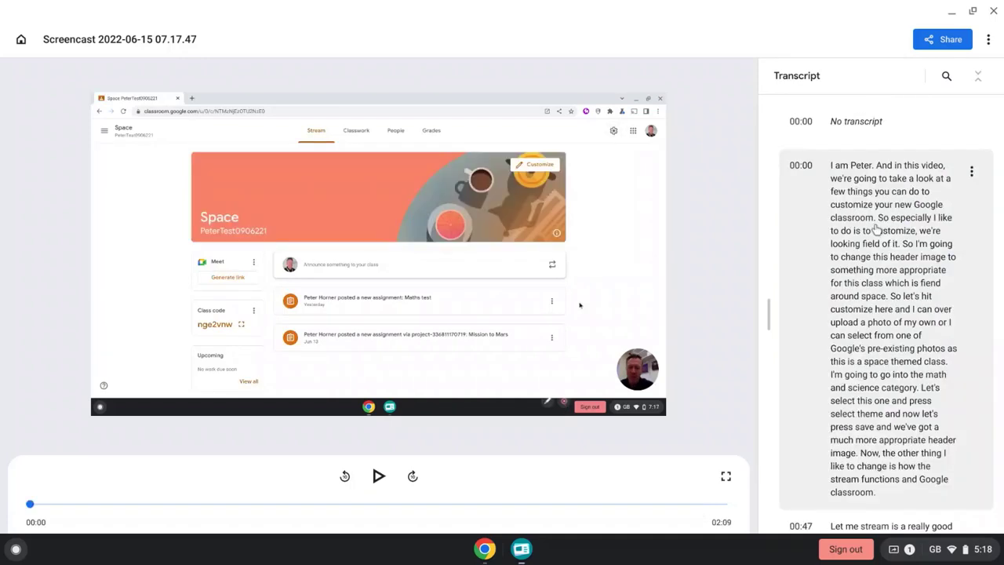
# Review the full transcript again and jump playback to the 00:47 section and the 01:11 section
pyautogui.scroll(-3, 876, 226)
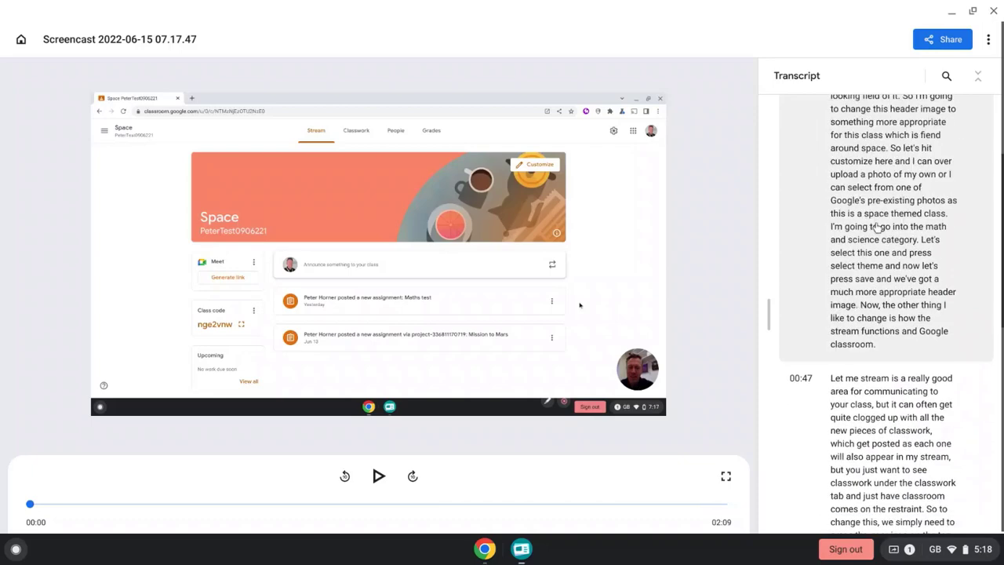
pyautogui.scroll(-5, 876, 226)
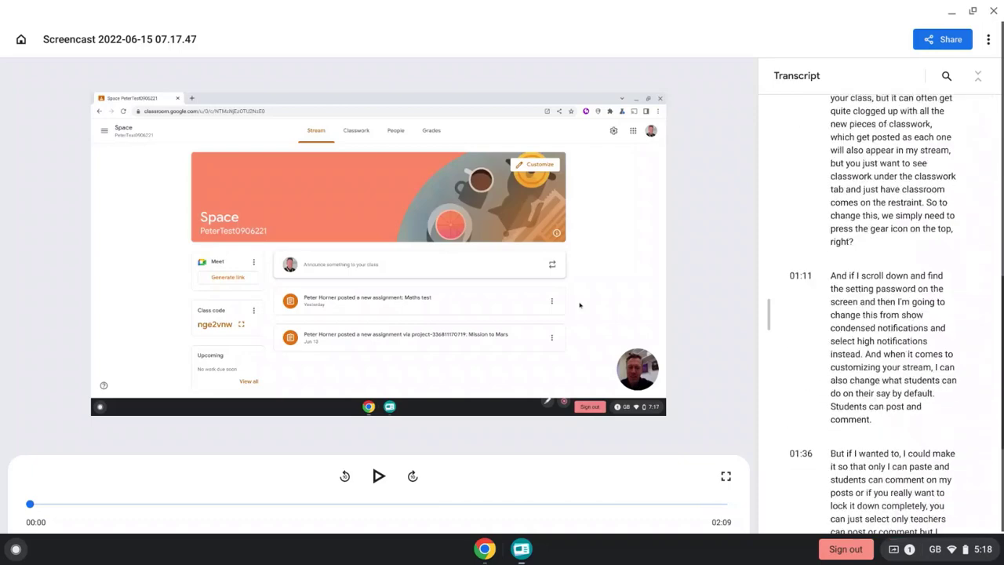
pyautogui.scroll(-3, 877, 226)
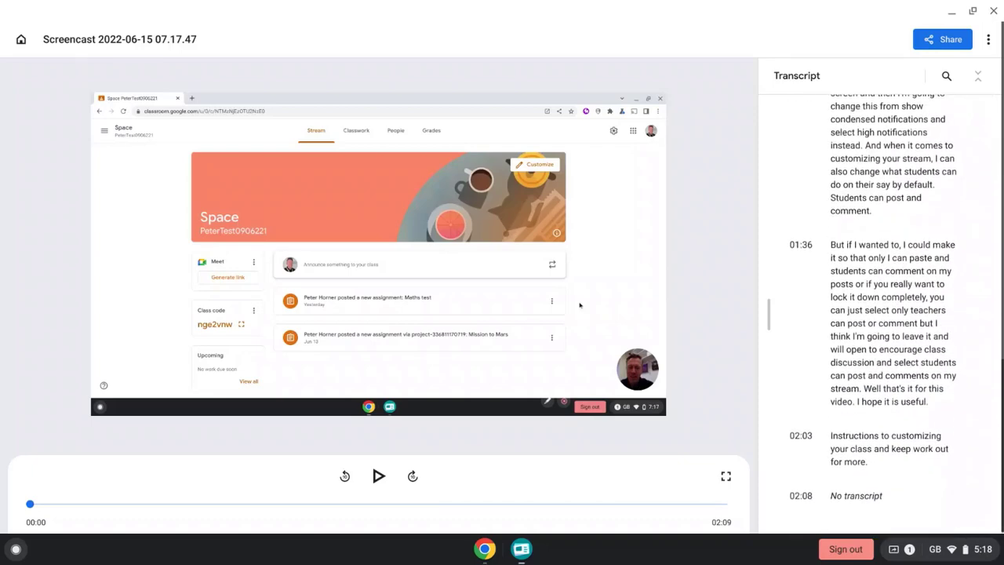
pyautogui.scroll(6, 876, 226)
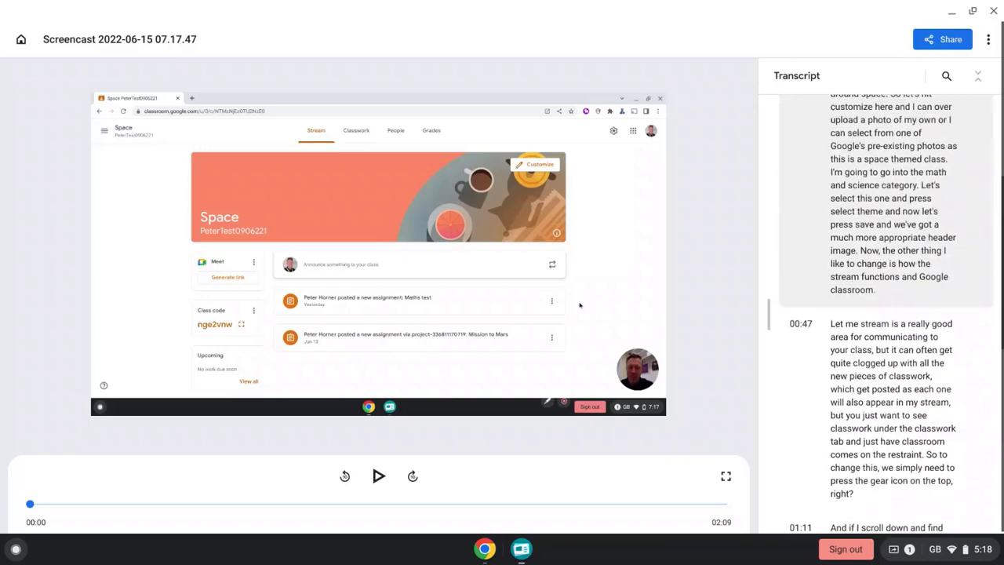
pyautogui.scroll(3, 876, 226)
pyautogui.scroll(-5, 876, 225)
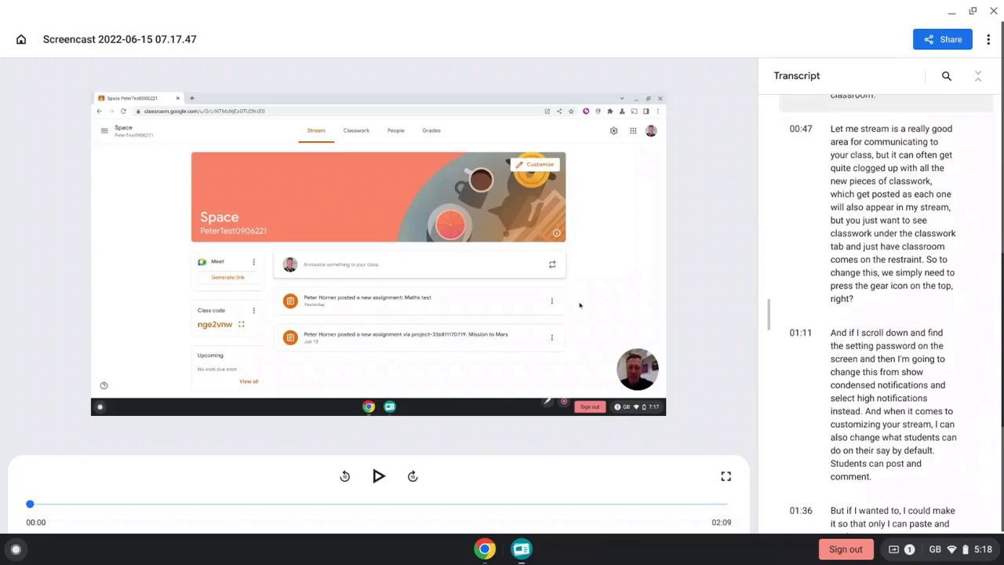
pyautogui.scroll(-1, 894, 220)
pyautogui.click(894, 219)
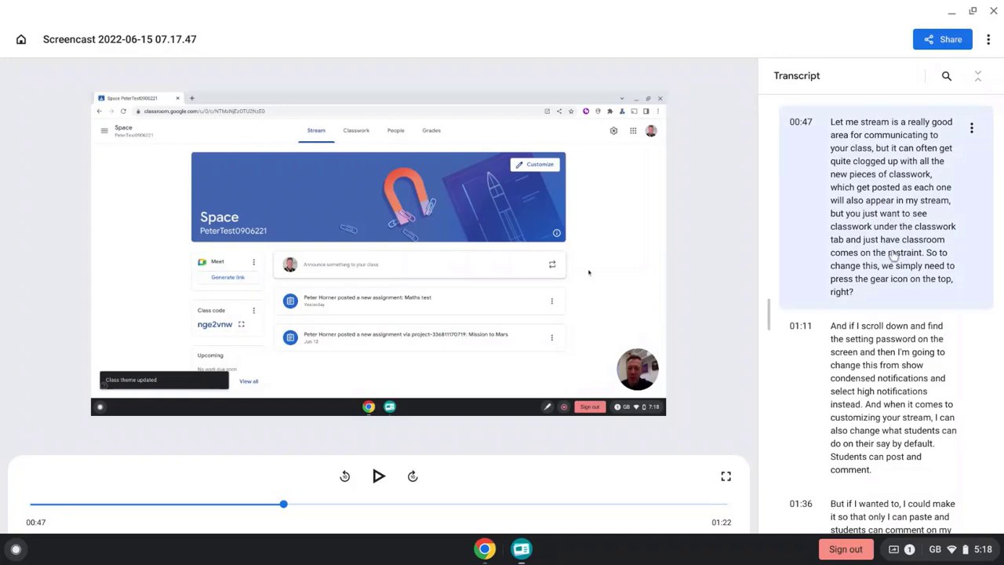
pyautogui.scroll(-2, 878, 255)
pyautogui.click(863, 290)
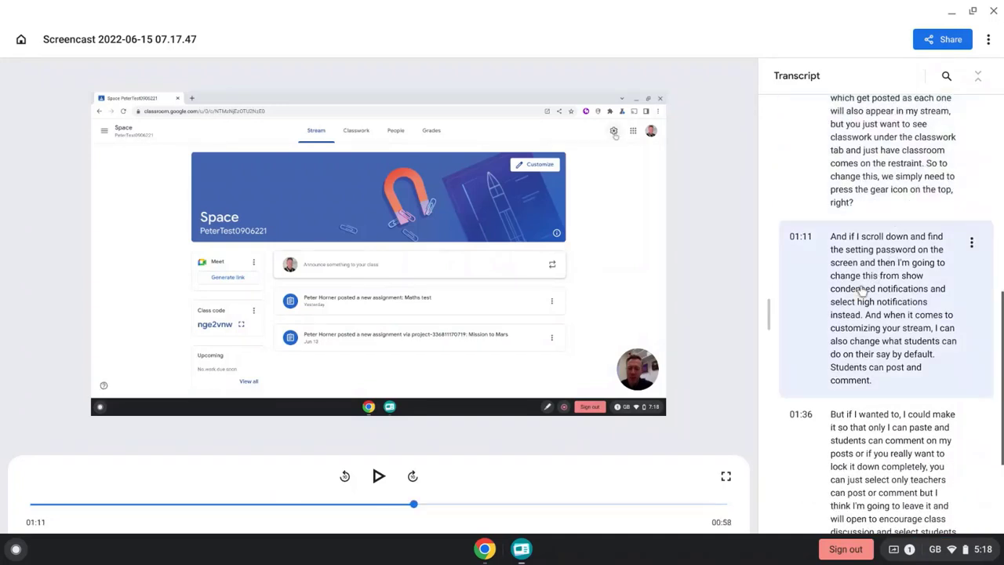